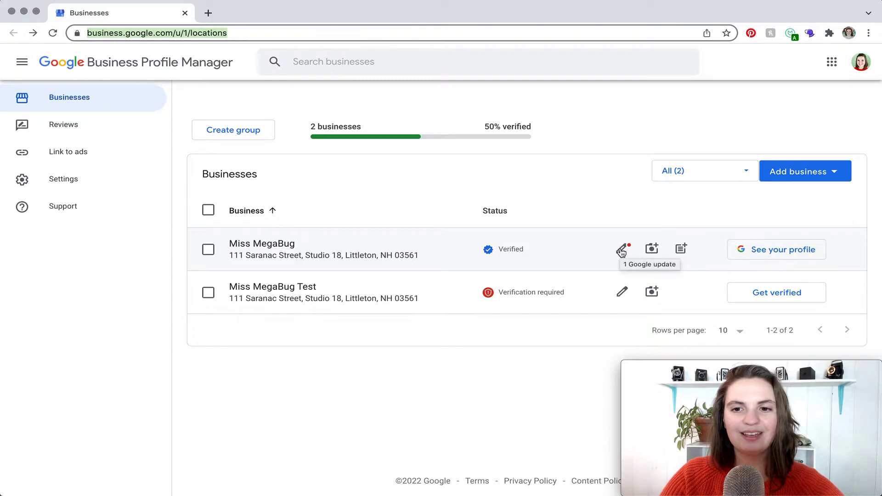
# - Open the Miss MegaBug dashboard and start a new post
pyautogui.click(681, 250)
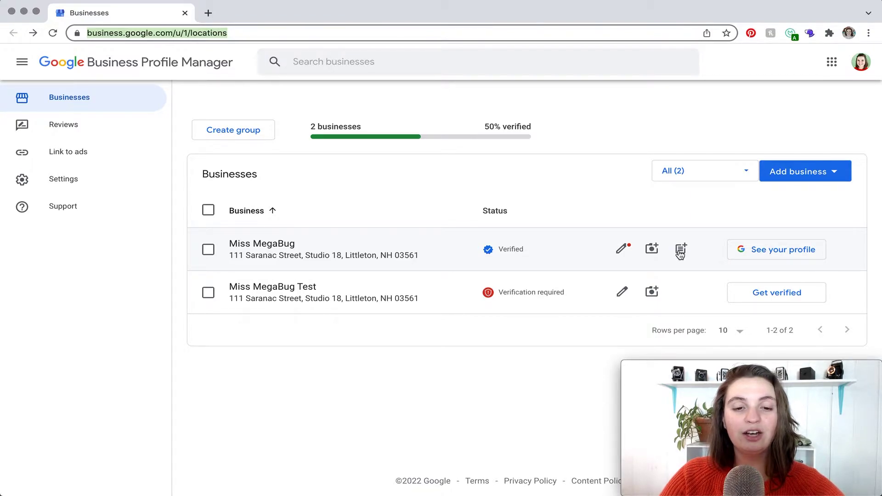
pyautogui.click(262, 246)
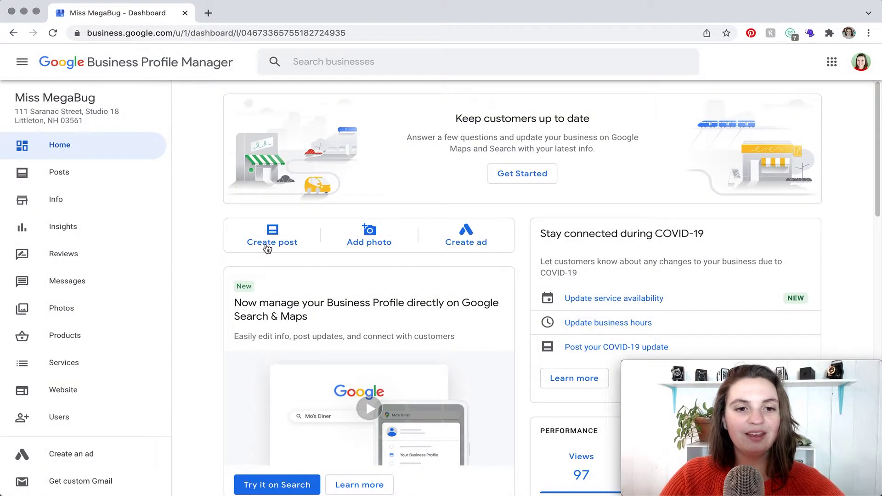
pyautogui.click(274, 240)
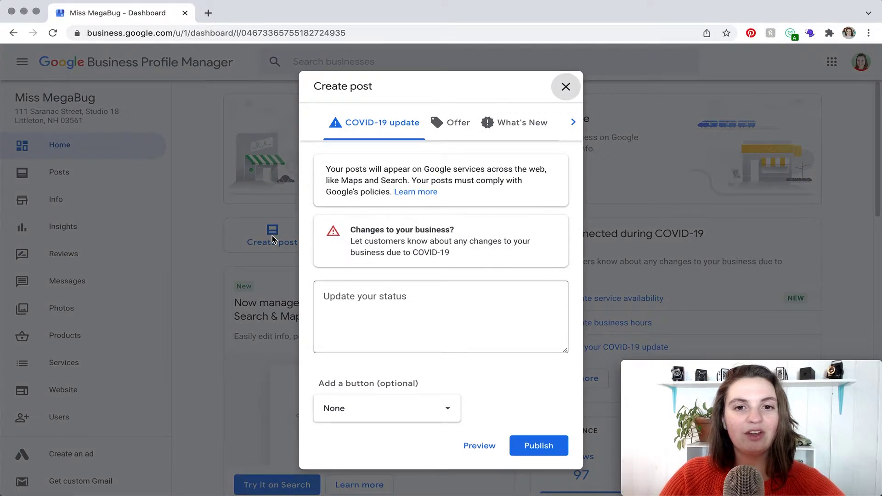
# - Scroll the post types to Event and Product, then back to COVID-19 update
pyautogui.click(575, 123)
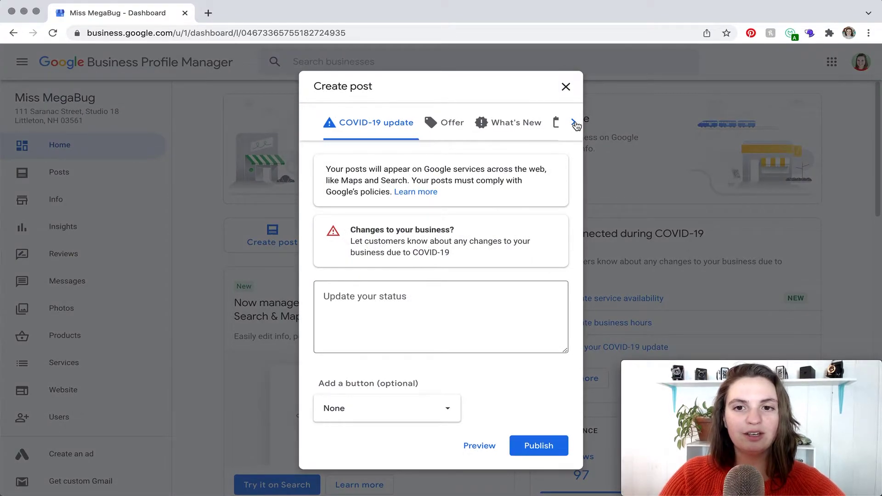
pyautogui.click(573, 123)
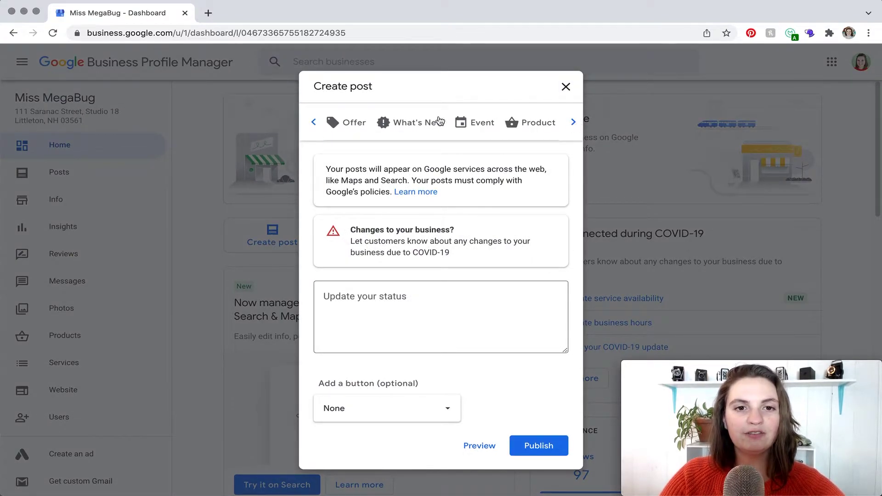
pyautogui.click(315, 123)
pyautogui.click(314, 124)
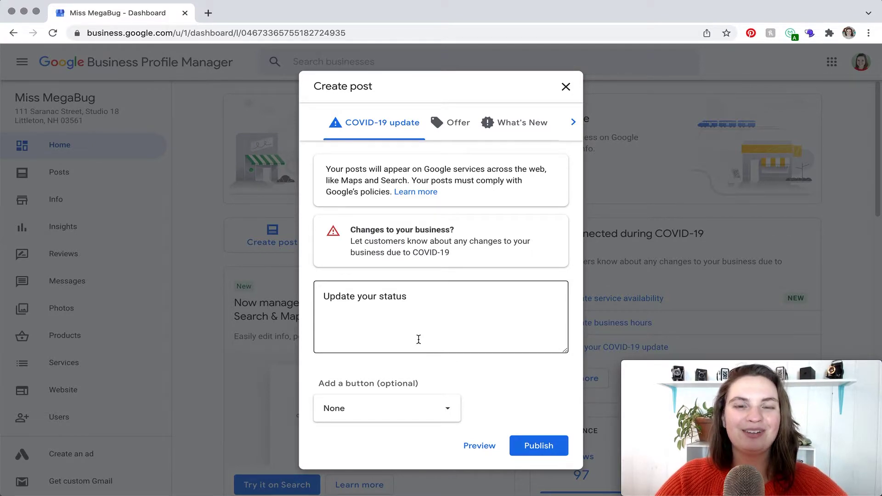
# - Make it an Offer post running Jan 4–Jan 11, 2022, with optional offer details expanded
pyautogui.click(451, 124)
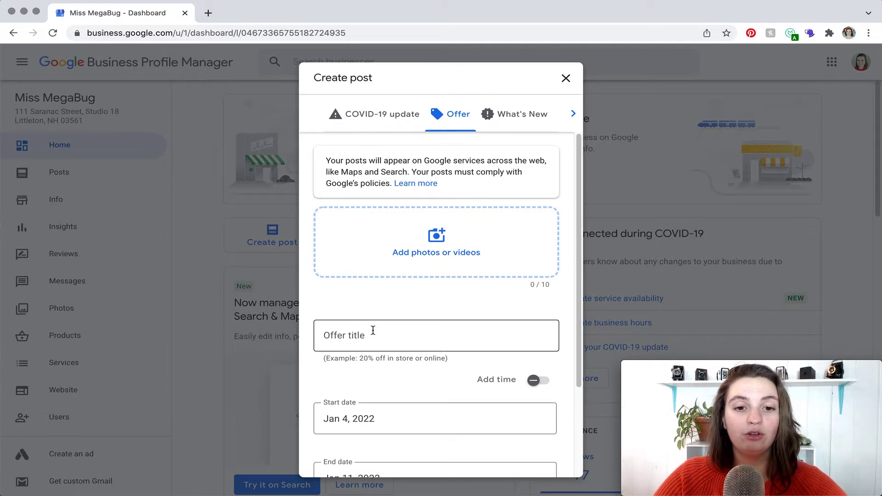
pyautogui.scroll(-3, 373, 332)
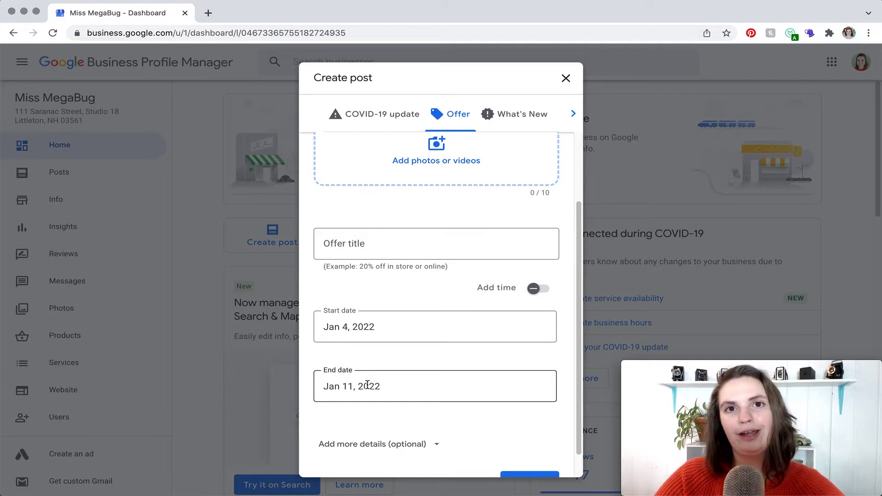
pyautogui.click(538, 289)
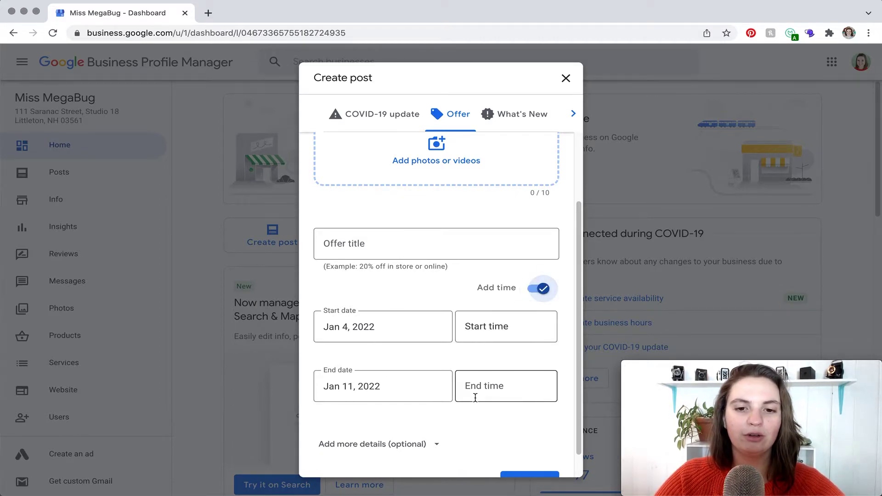
pyautogui.scroll(-1, 475, 398)
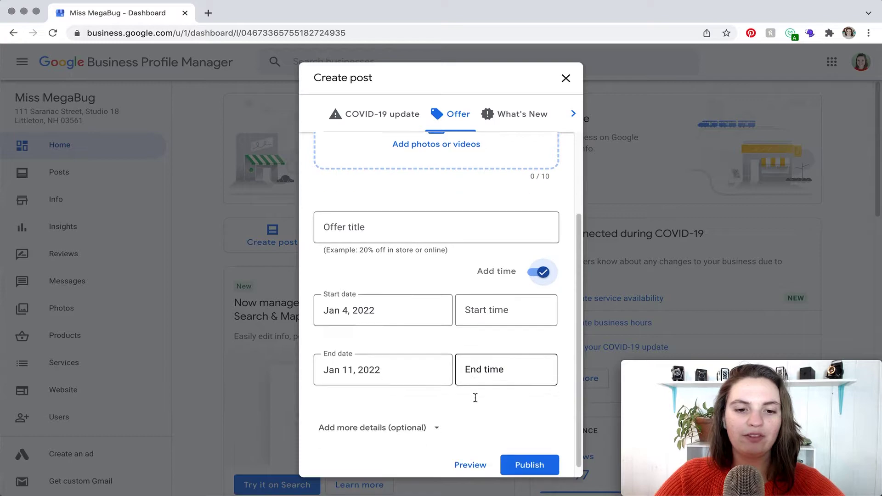
pyautogui.click(405, 418)
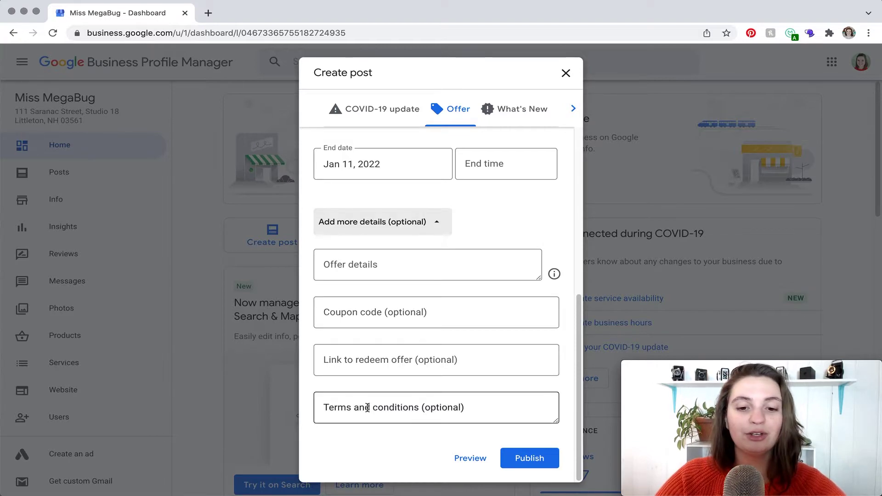
pyautogui.click(529, 457)
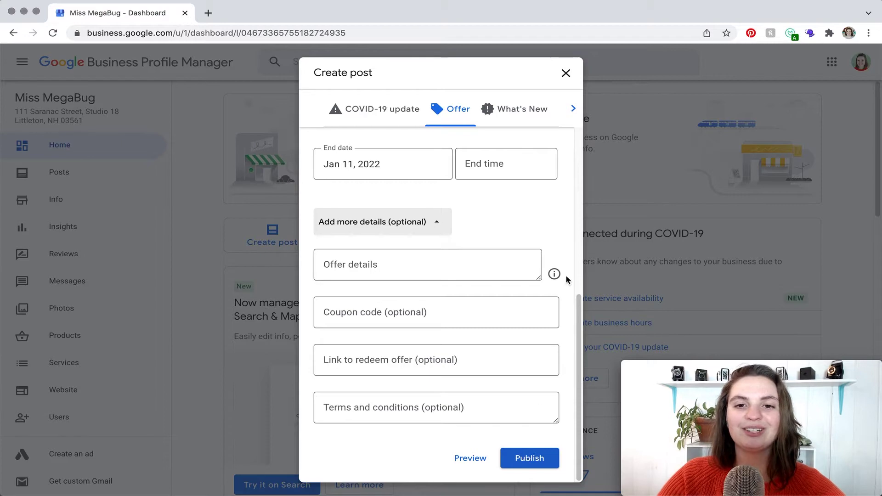
# - Switch to a What's New post with empty text and the button left at None
pyautogui.click(511, 117)
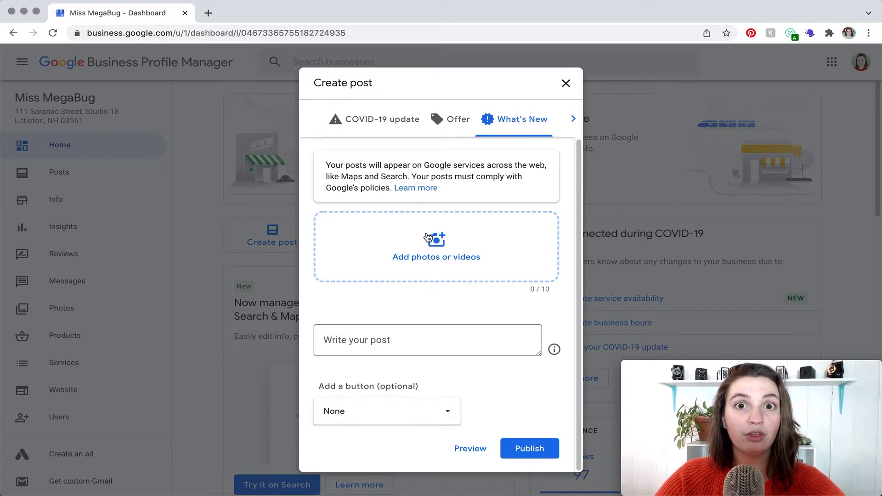
pyautogui.click(358, 337)
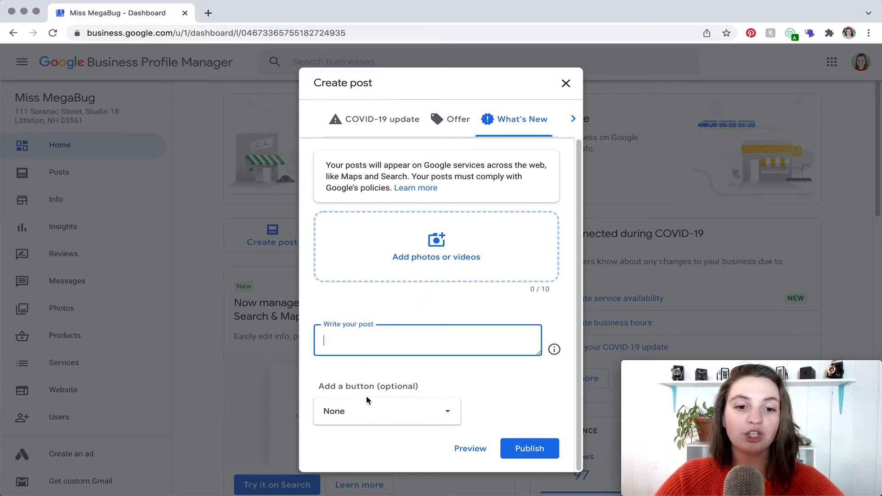
pyautogui.click(365, 414)
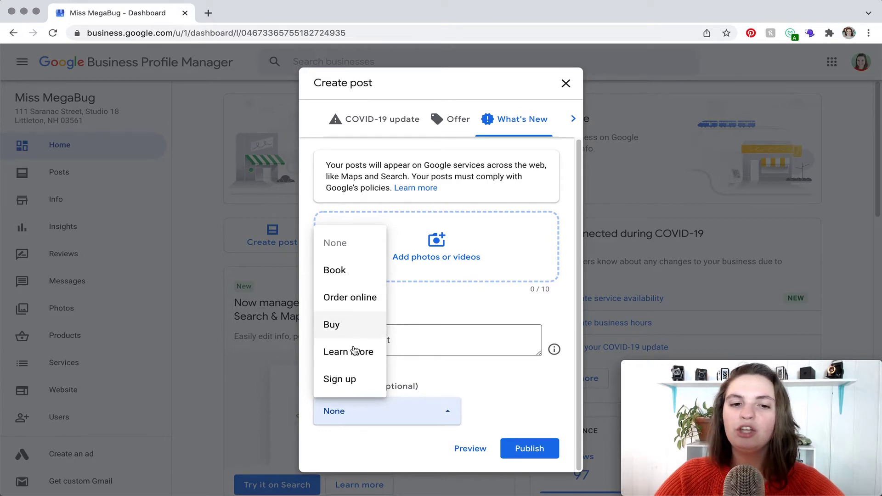
pyautogui.click(479, 380)
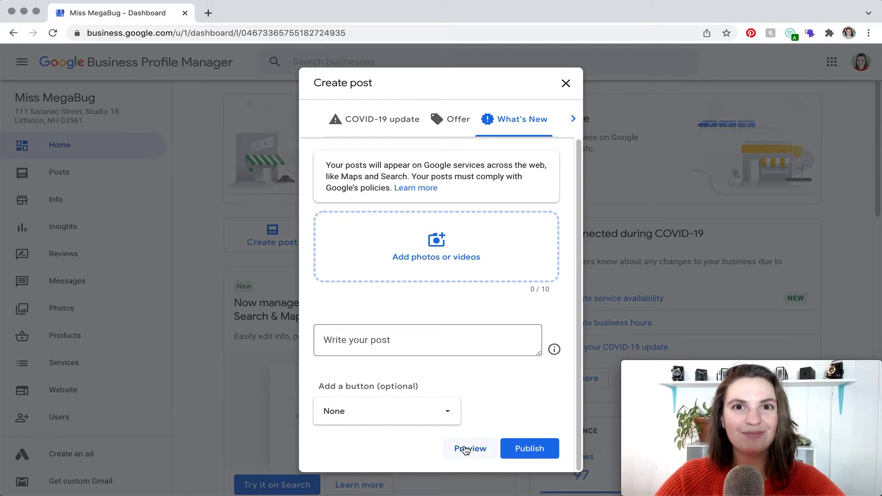
# - View the Event post type and look through its fields
pyautogui.click(574, 127)
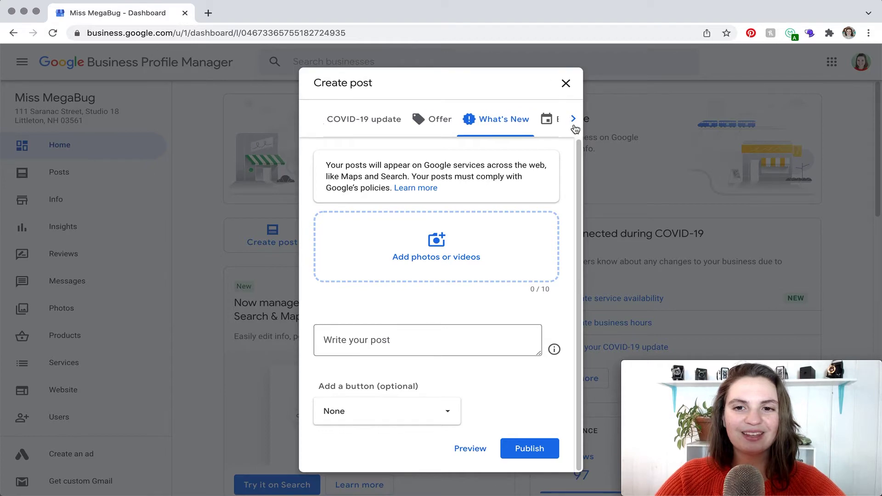
pyautogui.click(507, 129)
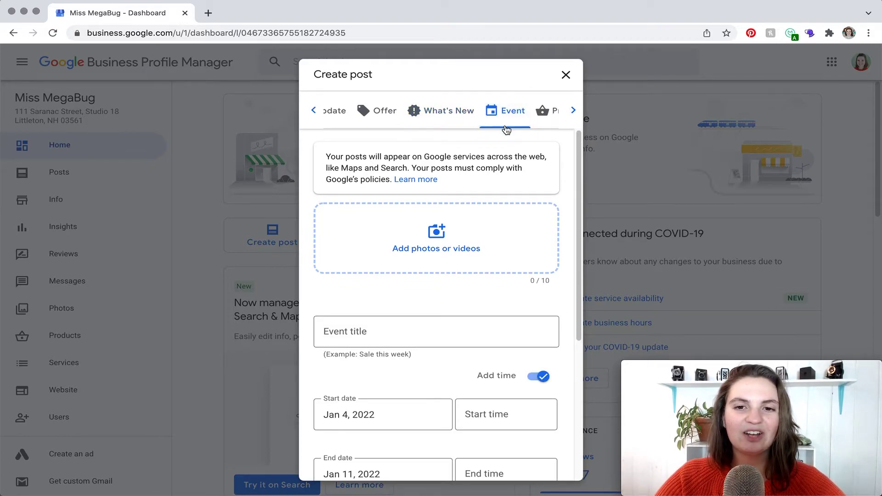
pyautogui.scroll(-5, 480, 281)
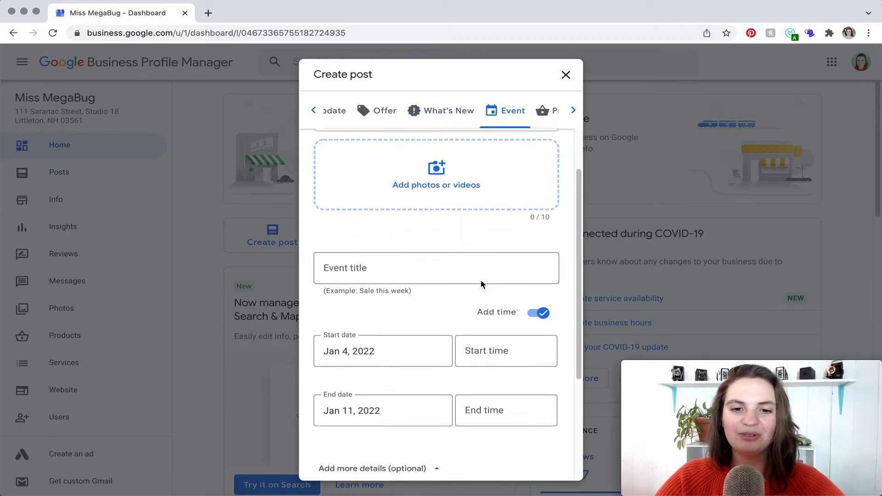
pyautogui.scroll(-3, 481, 283)
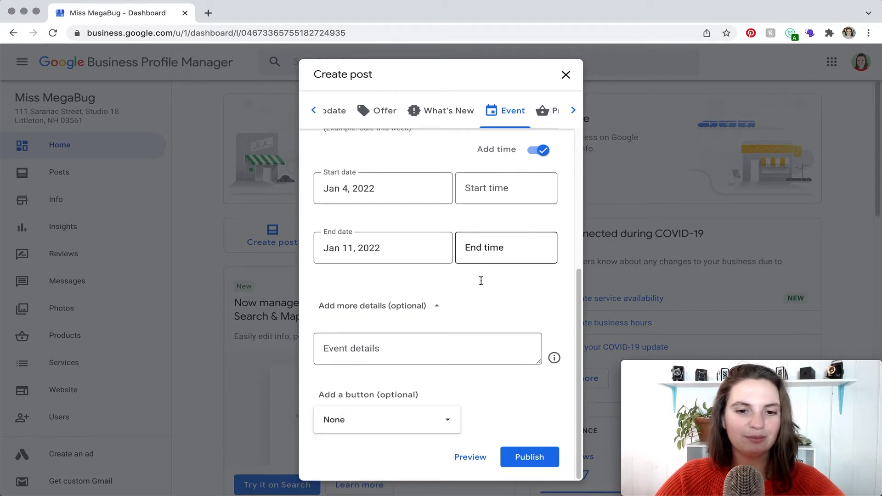
# - Switch to a Product post and check its action-button choices without picking one
pyautogui.click(546, 120)
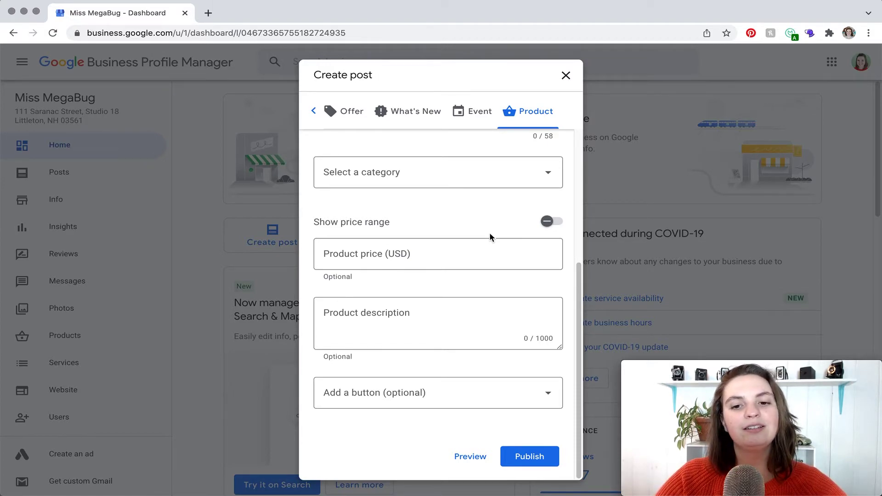
pyautogui.click(442, 395)
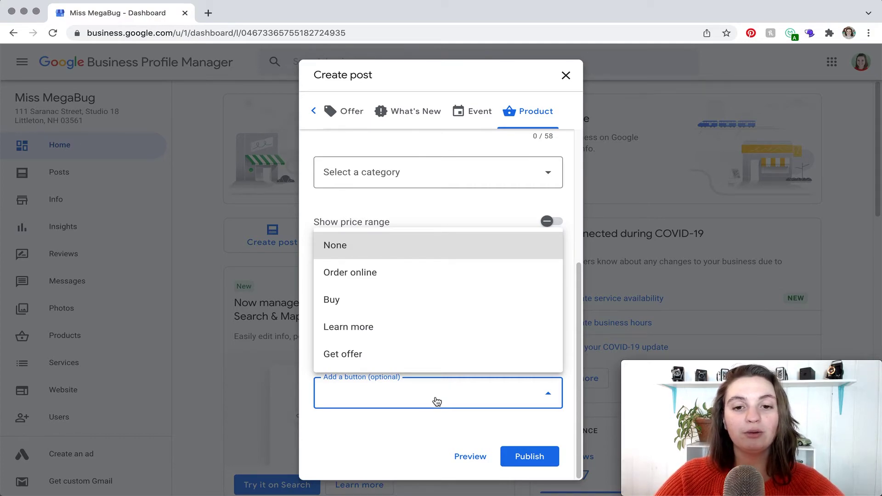
pyautogui.click(490, 208)
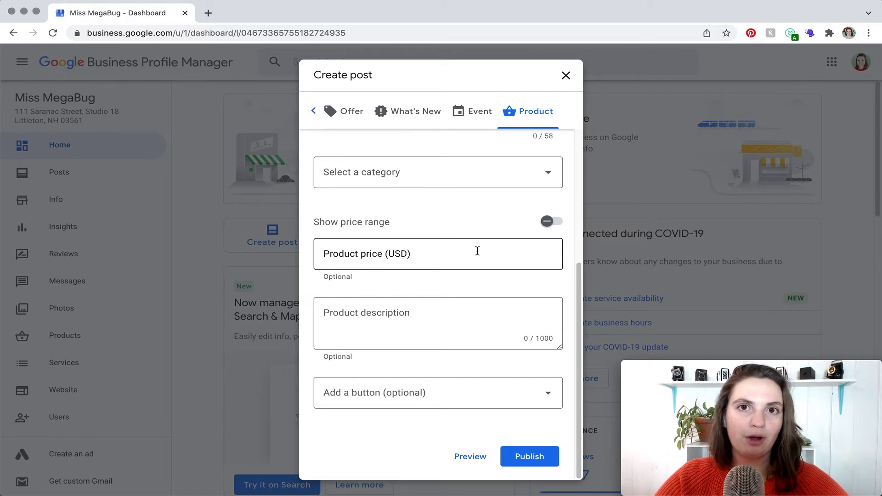
# - In a new browser tab, search Google for 'miss megabug'
pyautogui.click(208, 15)
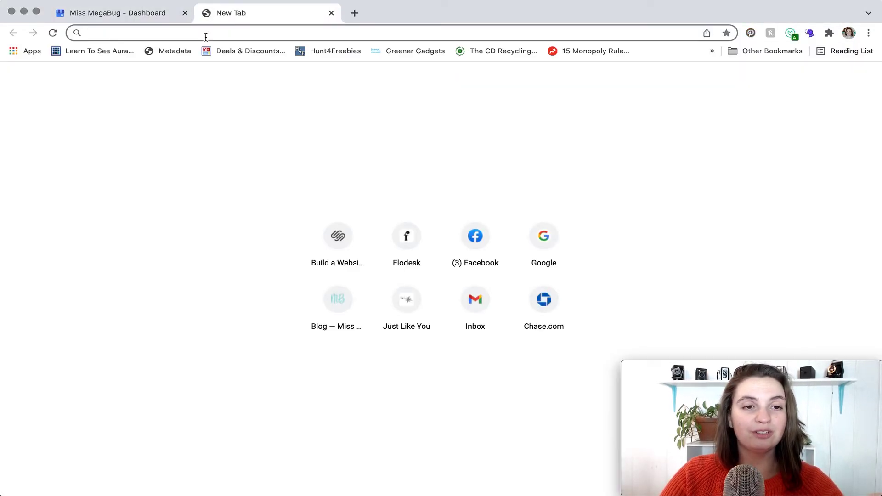
pyautogui.write('google.com')
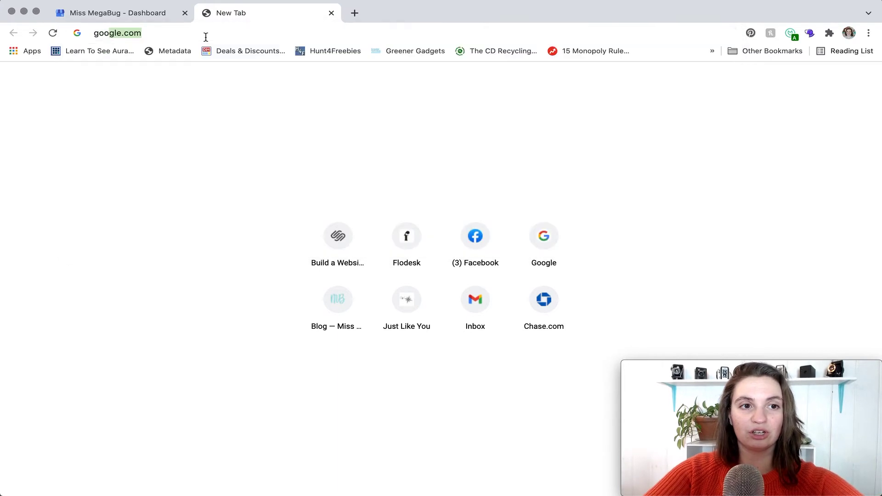
pyautogui.press('Return')
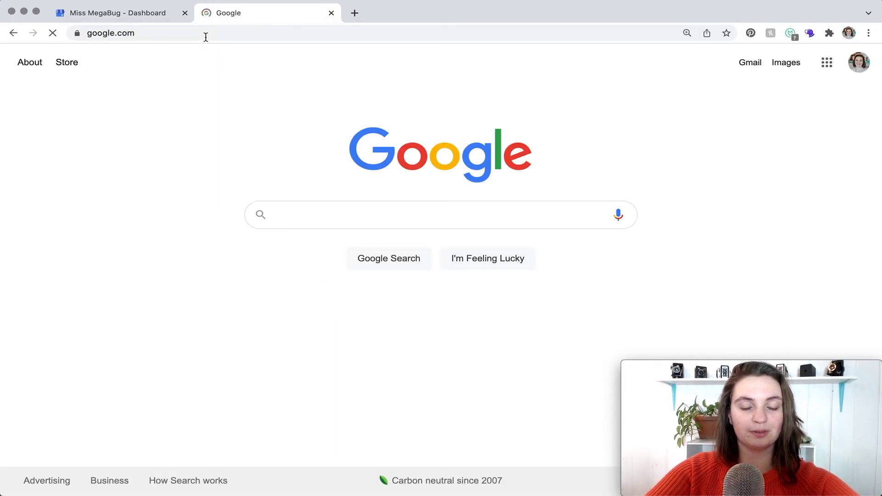
pyautogui.write('miss megabug')
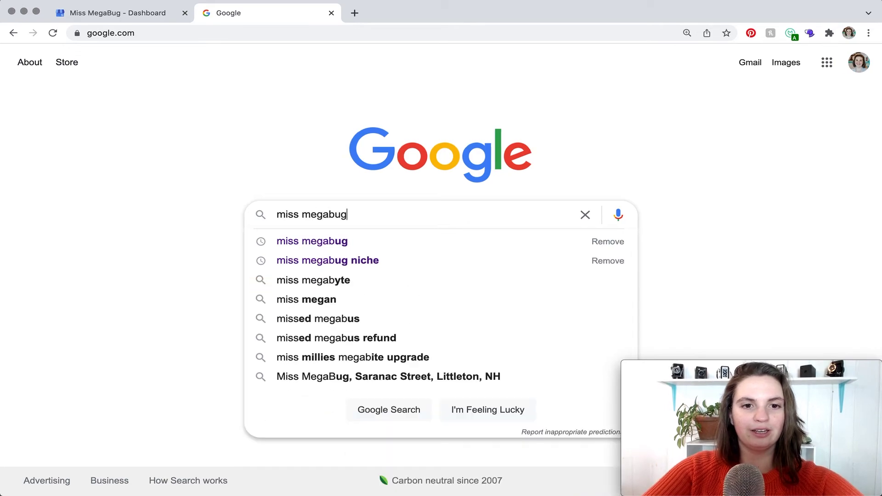
pyautogui.press('Return')
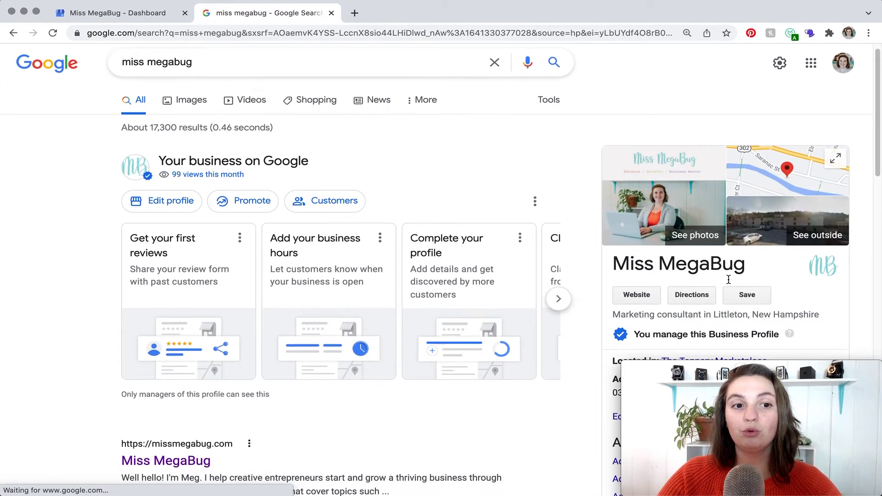
# - Browse the knowledge panel's post carousel back to the Nov 3, 2021 posts
pyautogui.scroll(-5, 729, 278)
pyautogui.scroll(-10, 729, 279)
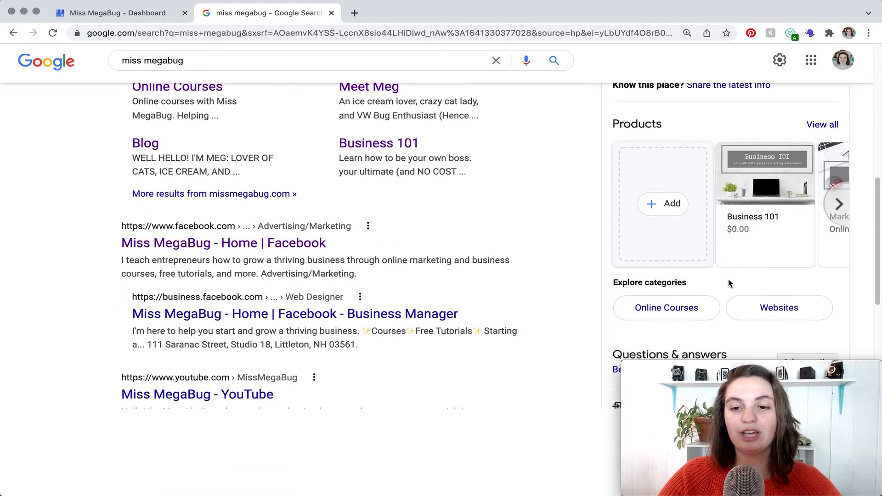
pyautogui.scroll(-8, 729, 280)
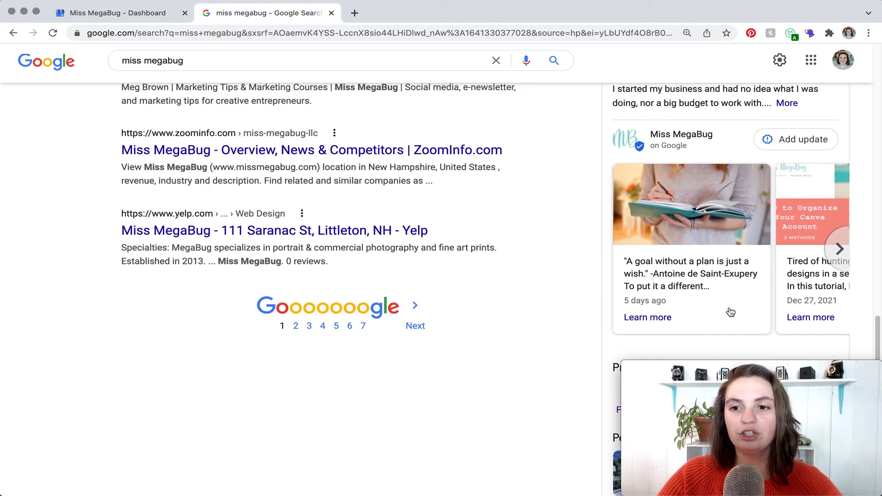
pyautogui.click(845, 251)
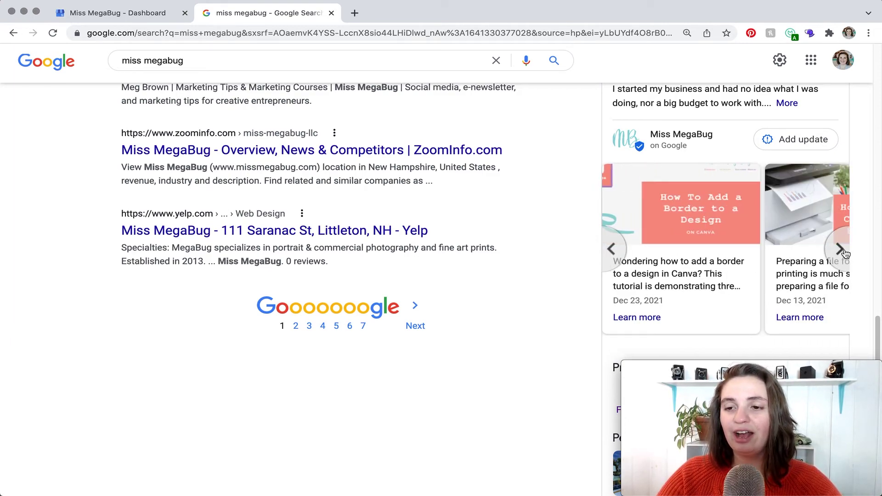
pyautogui.click(844, 250)
pyautogui.click(844, 251)
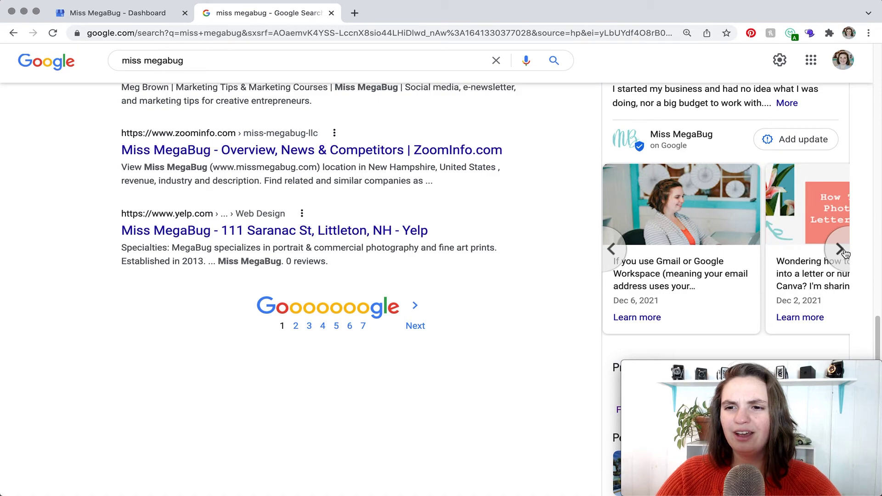
pyautogui.click(845, 251)
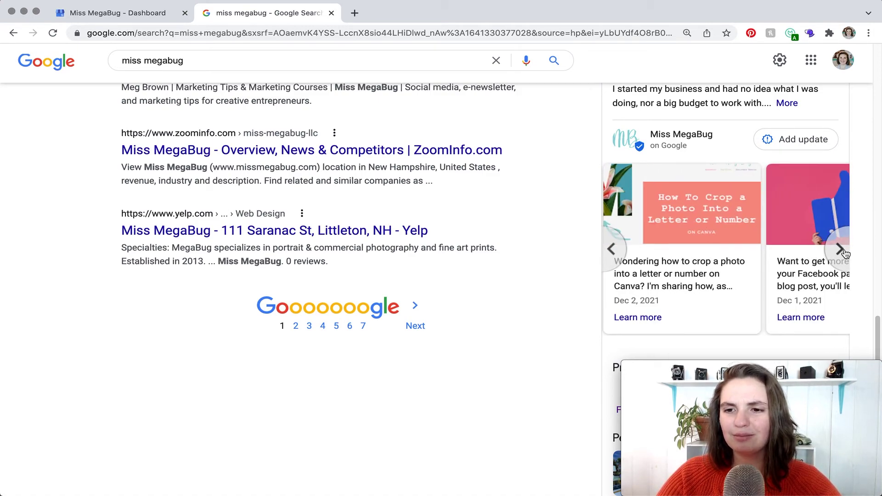
pyautogui.click(844, 250)
pyautogui.click(844, 251)
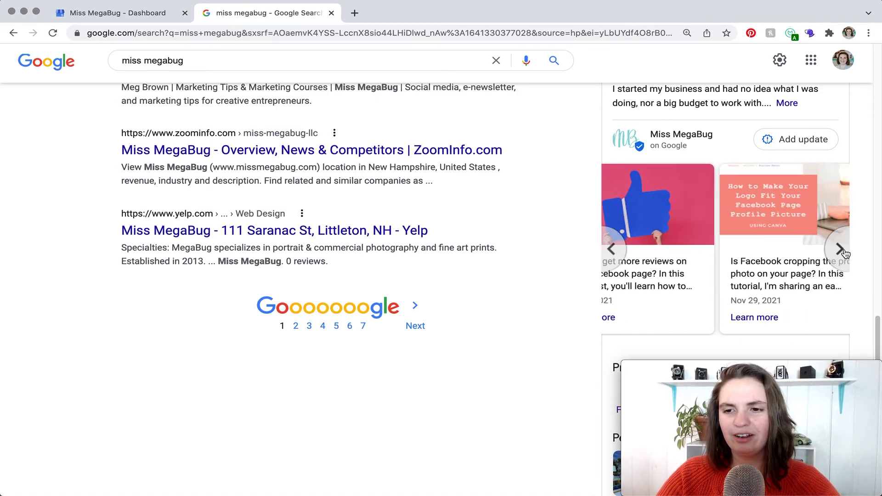
pyautogui.click(844, 250)
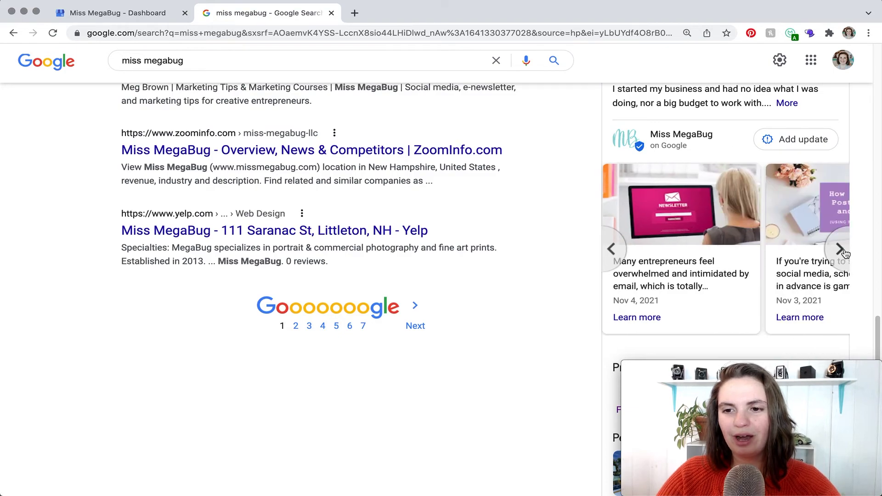